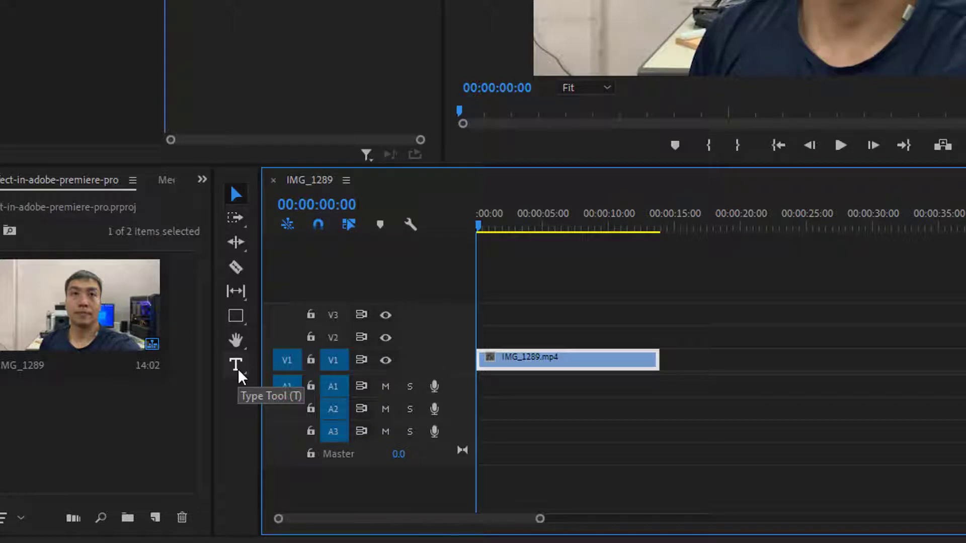
- Paste the '3 Special Ways to Thank Your Supporters' title and extend its clip to the video's end
{"action": "left_click", "coordinate": [237, 366]}
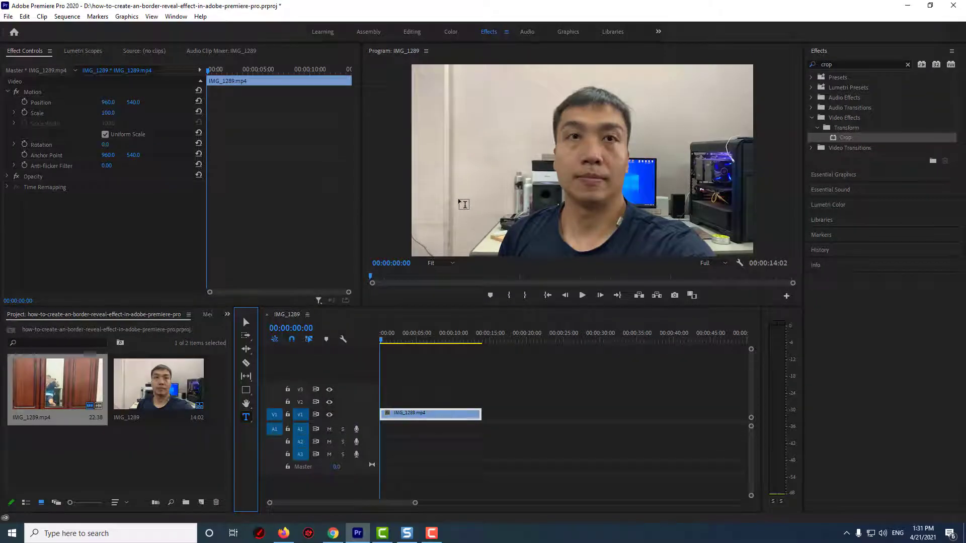
{"action": "left_click", "coordinate": [461, 201]}
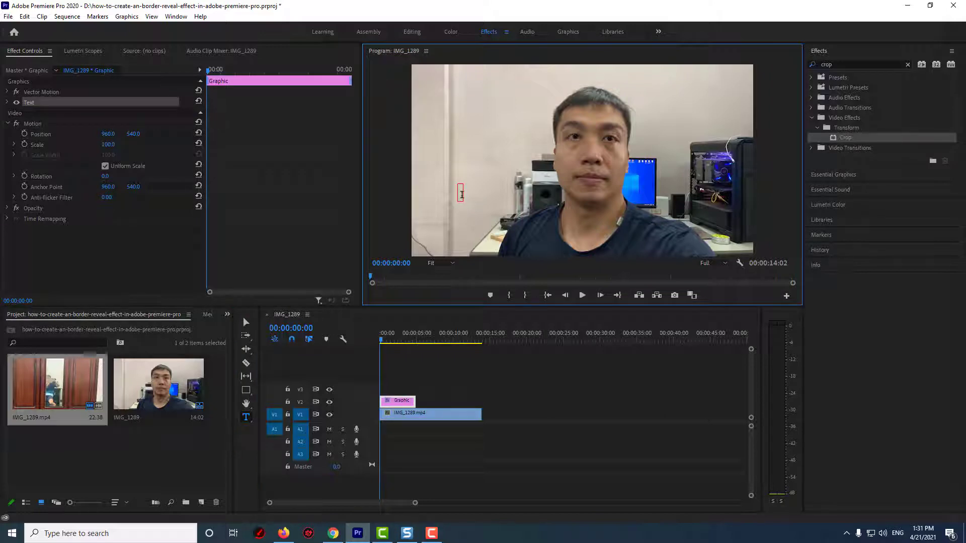
{"action": "type", "text": "3 Special Ways to Thank Your Suppor"}
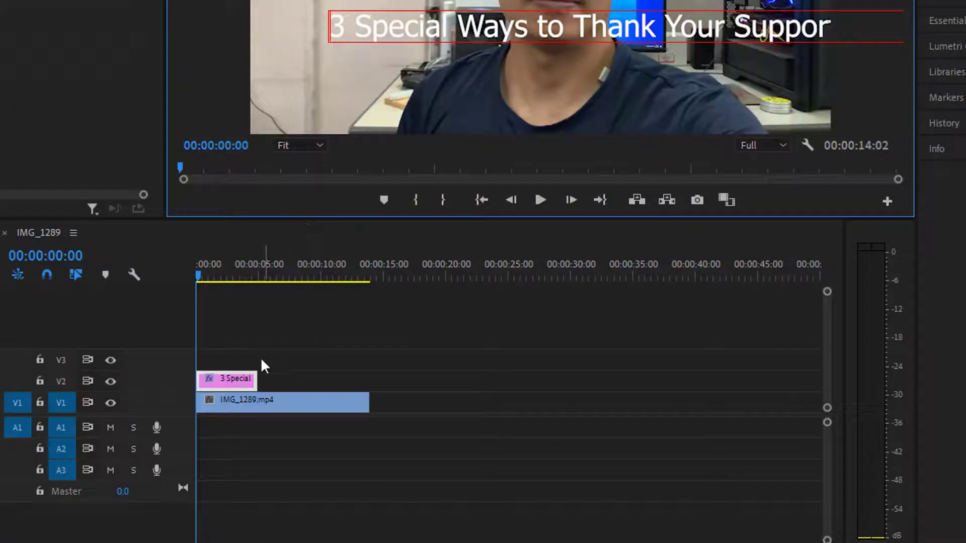
{"action": "left_click", "coordinate": [252, 382]}
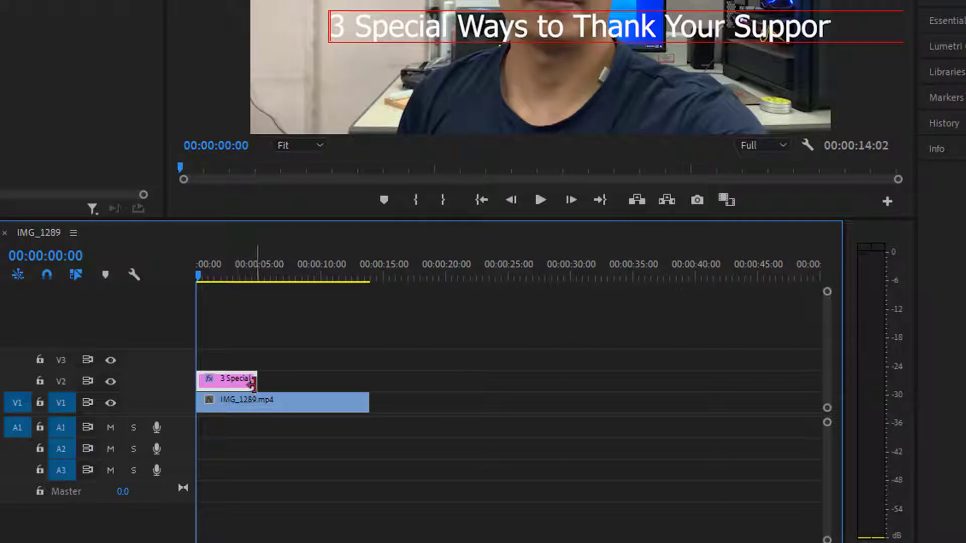
{"action": "left_click_drag", "start_coordinate": [252, 383], "coordinate": [367, 384]}
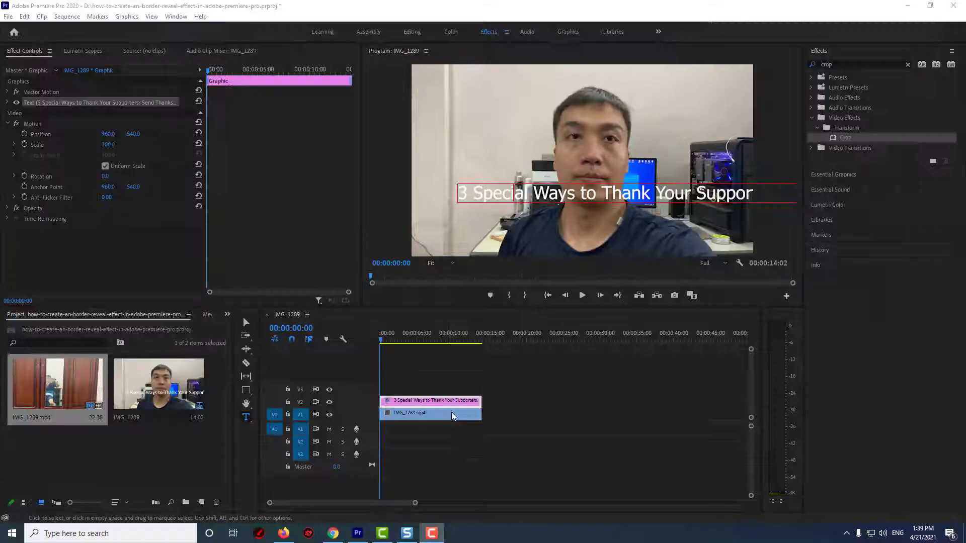
- Select all the title text and raise its font size from 100 to 159
{"action": "left_click", "coordinate": [465, 194]}
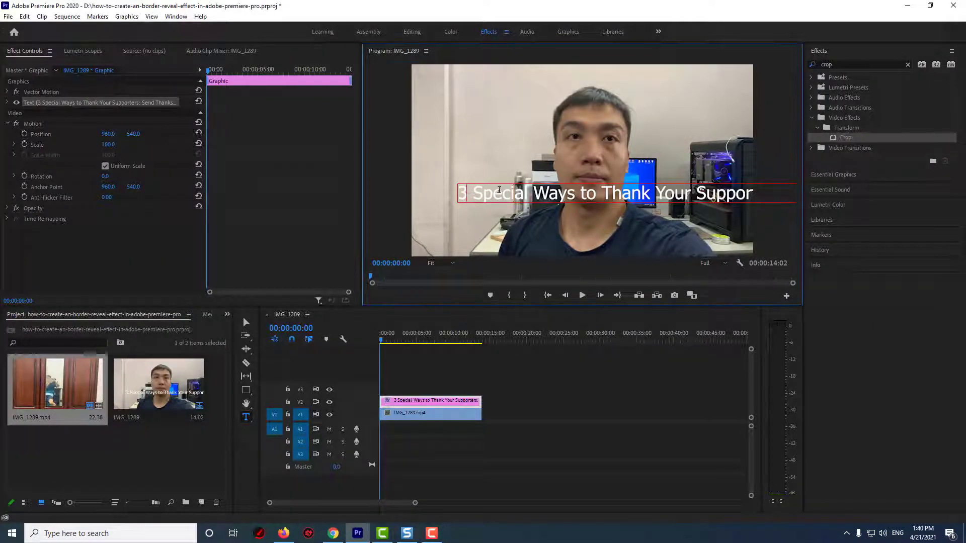
{"action": "key", "text": "ctrl+a"}
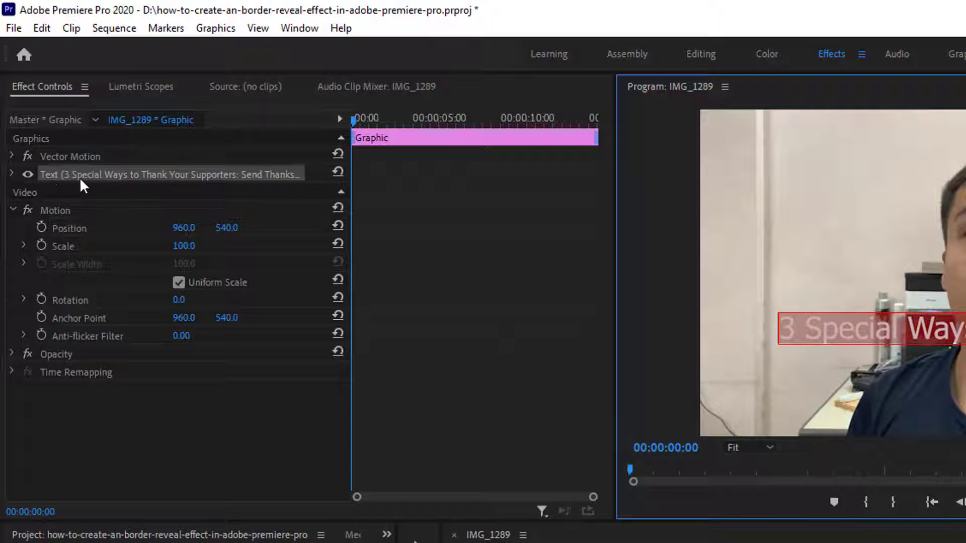
{"action": "left_click", "coordinate": [14, 174]}
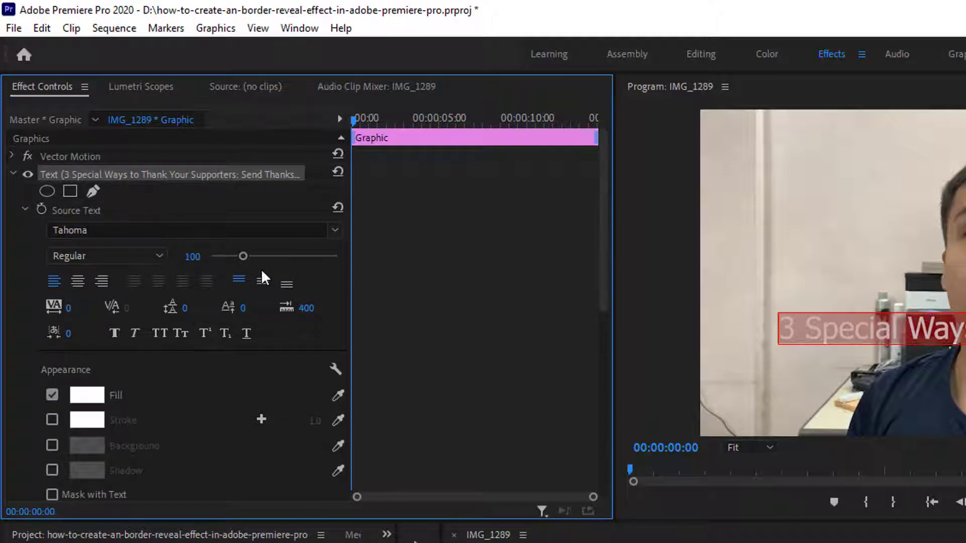
{"action": "left_click_drag", "start_coordinate": [243, 257], "coordinate": [251, 268]}
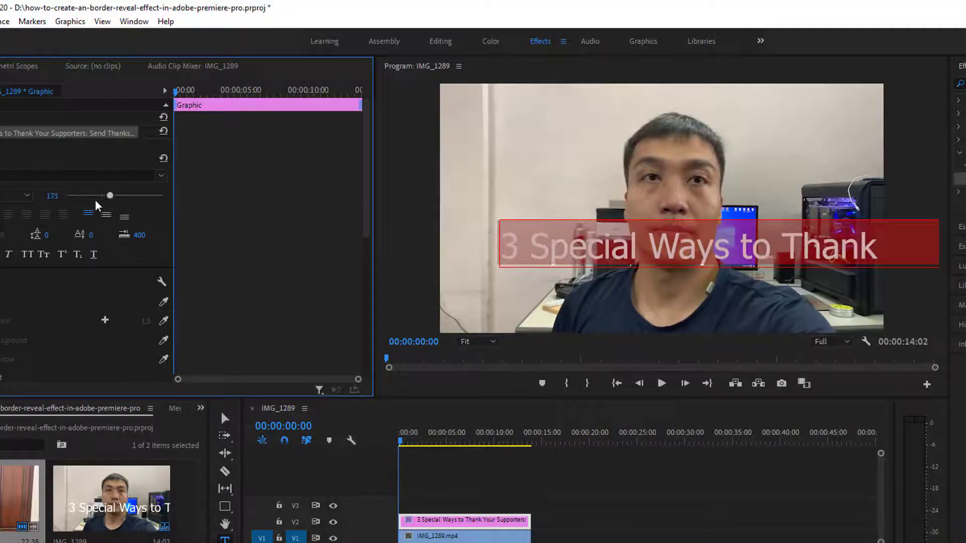
{"action": "left_click_drag", "start_coordinate": [96, 201], "coordinate": [105, 214]}
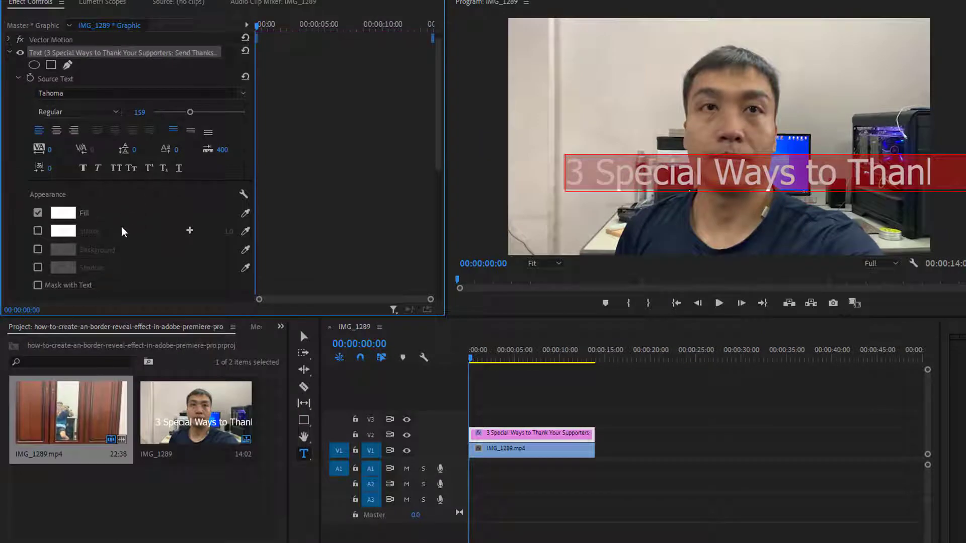
{"action": "scroll", "coordinate": [122, 232], "scroll_direction": "down", "scroll_amount": 1}
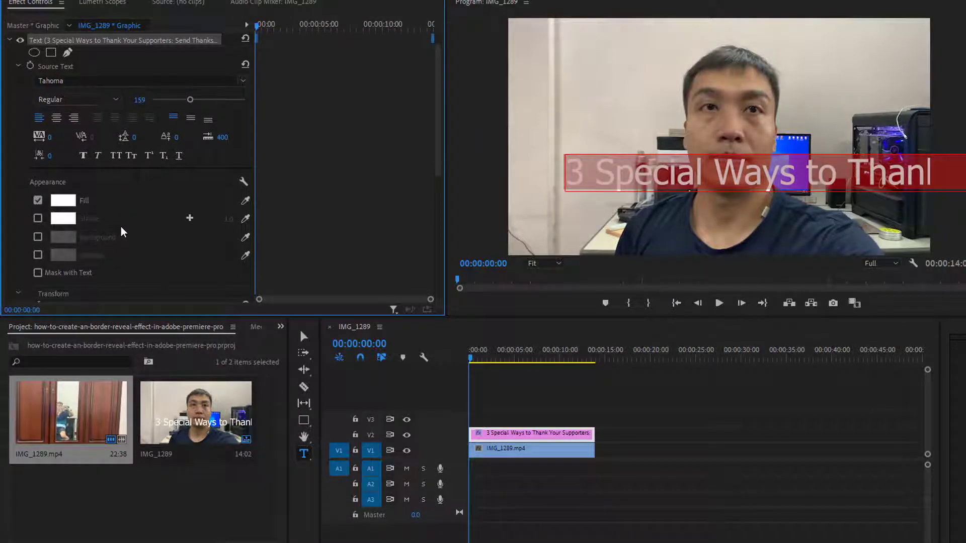
- Turn on the title's Background under Appearance, giving a dark bar at 75% opacity
{"action": "left_click", "coordinate": [42, 239]}
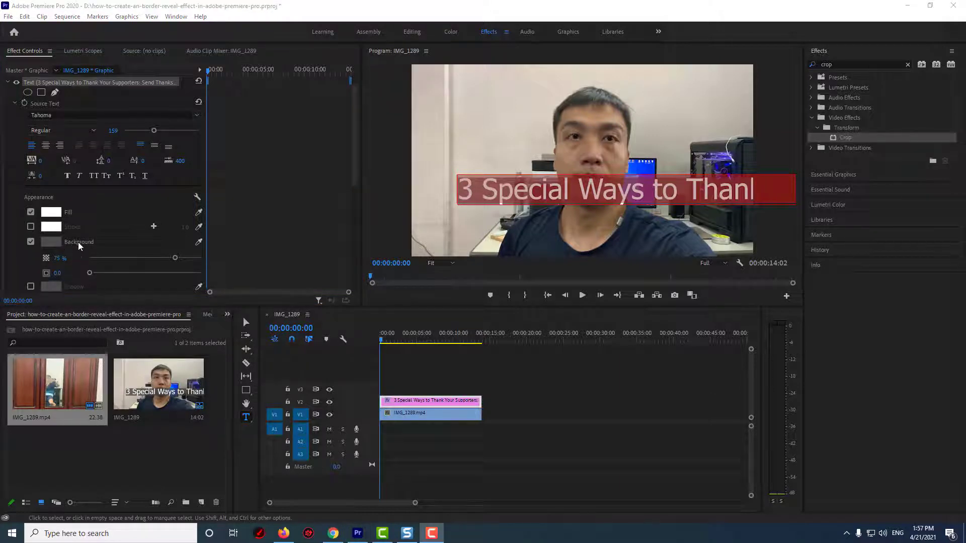
{"action": "scroll", "coordinate": [78, 241], "scroll_direction": "down", "scroll_amount": 2}
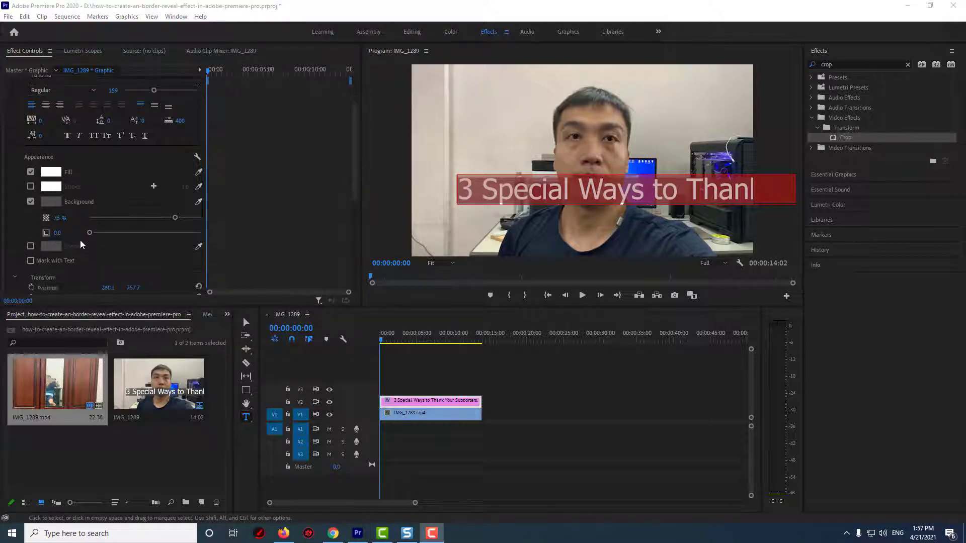
- Move the title to Position 1929.7, 1046.7, at the bottom just off the right edge
{"action": "scroll", "coordinate": [80, 245], "scroll_direction": "down", "scroll_amount": 3}
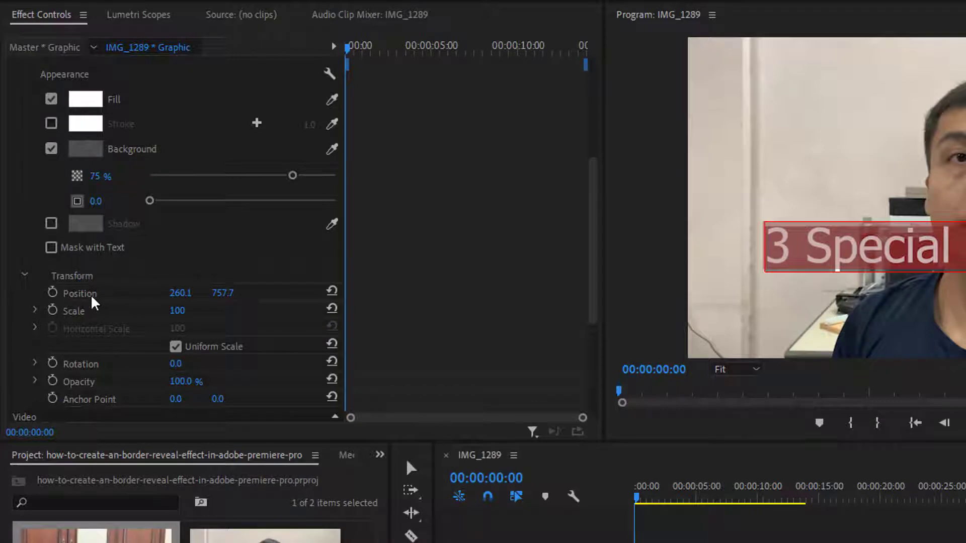
{"action": "left_click", "coordinate": [221, 297]}
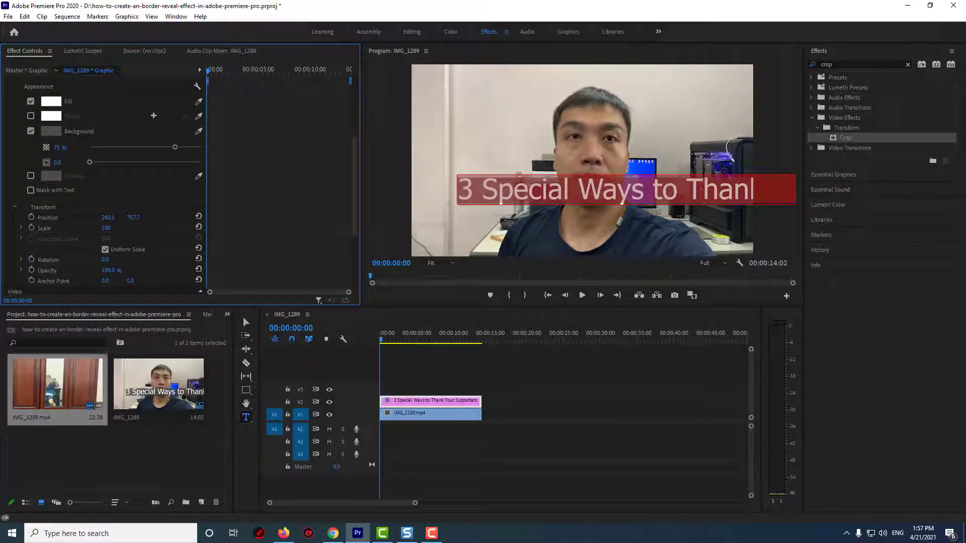
{"action": "left_click_drag", "start_coordinate": [133, 217], "coordinate": [204, 218]}
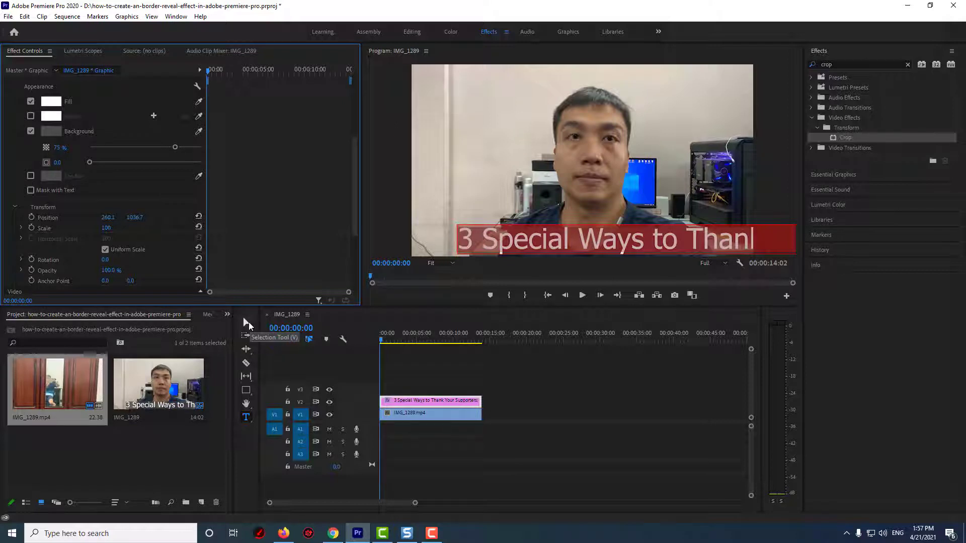
{"action": "left_click", "coordinate": [248, 323]}
{"action": "left_click", "coordinate": [505, 245]}
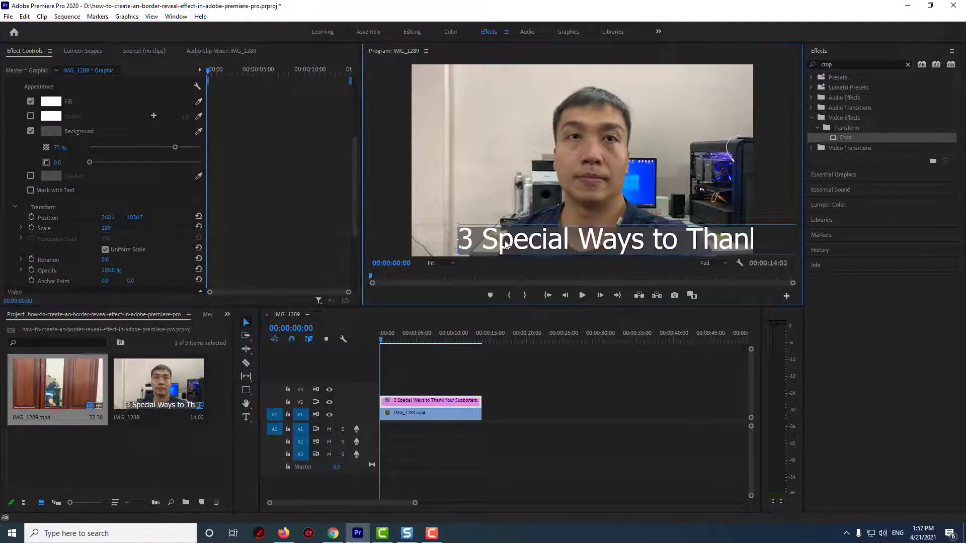
{"action": "left_click_drag", "start_coordinate": [506, 245], "coordinate": [461, 246]}
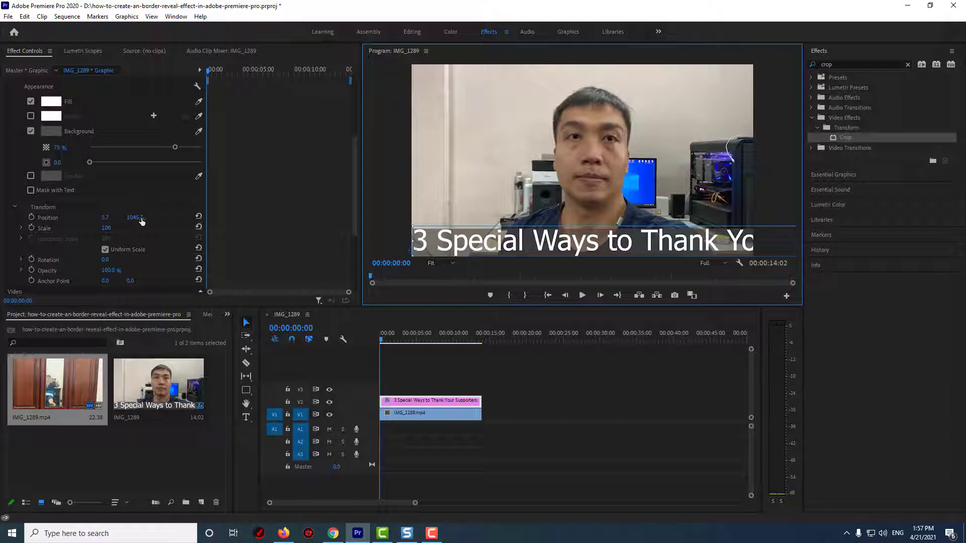
{"action": "left_click_drag", "start_coordinate": [142, 221], "coordinate": [386, 217]}
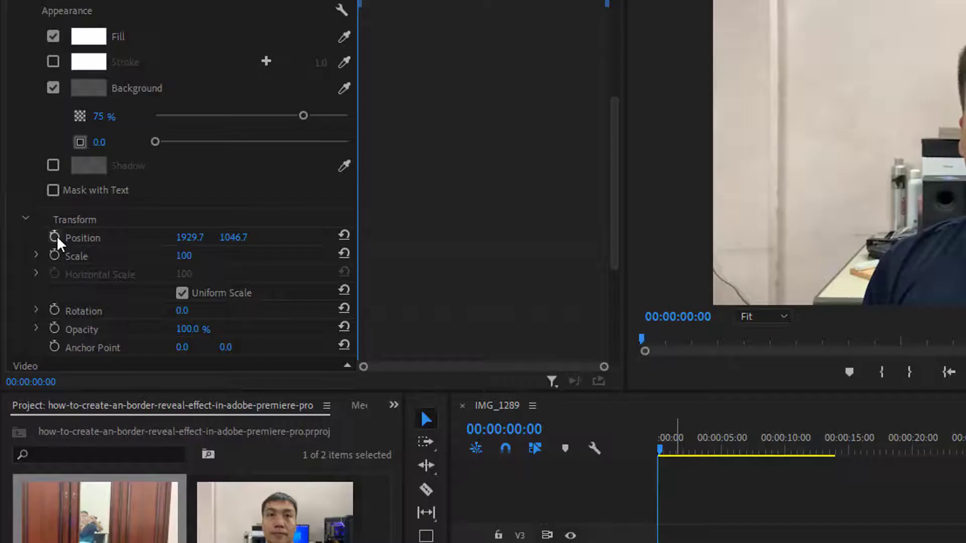
- Keyframe Position X from 1929.7 at 00:00:00:00 to -9387.3 at 00:00:12:00
{"action": "left_click", "coordinate": [55, 237]}
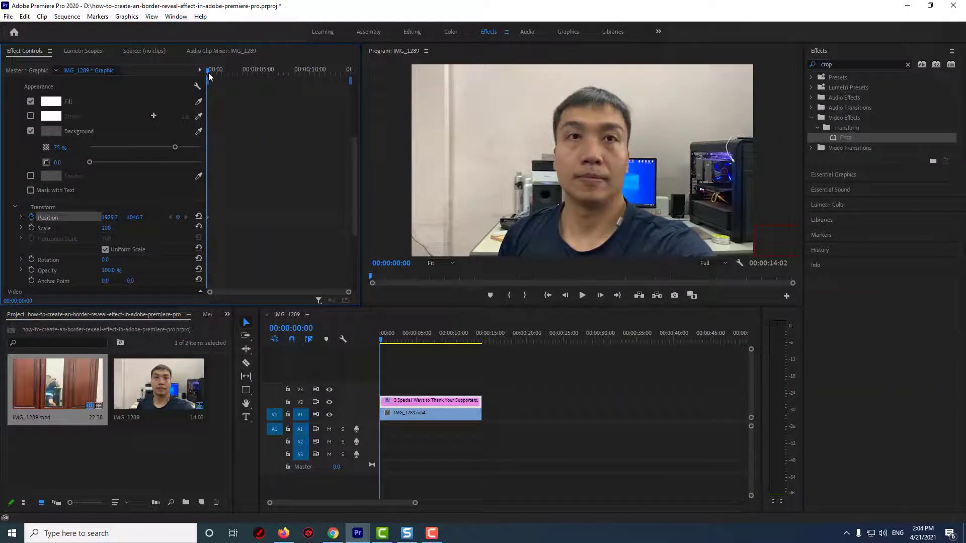
{"action": "left_click_drag", "start_coordinate": [209, 76], "coordinate": [333, 98]}
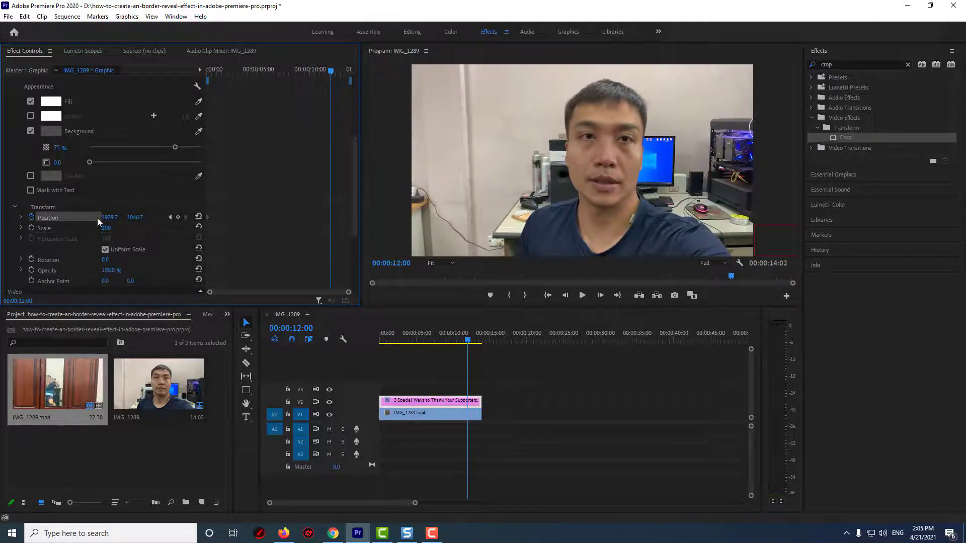
{"action": "left_click_drag", "start_coordinate": [103, 217], "coordinate": [0, 218]}
- Preview the scroll from the start, then drag the last Position keyframe to 00:00:14:01
{"action": "left_click_drag", "start_coordinate": [330, 73], "coordinate": [207, 74]}
{"action": "left_click", "coordinate": [582, 296]}
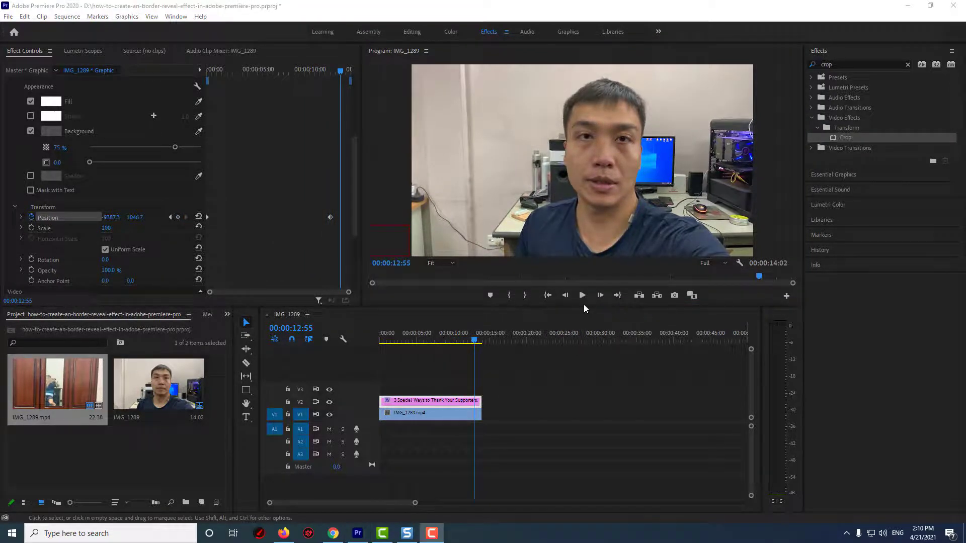
{"action": "left_click", "coordinate": [330, 218]}
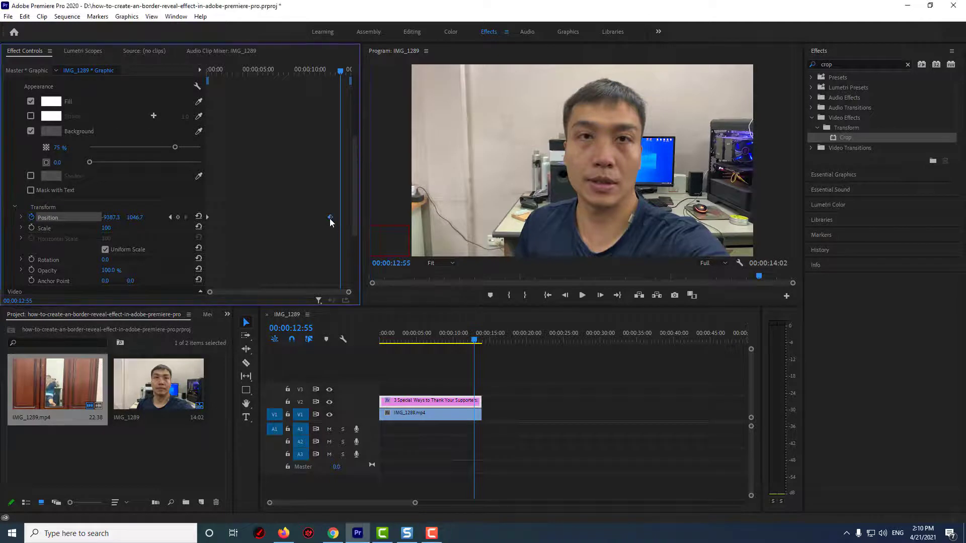
{"action": "left_click_drag", "start_coordinate": [331, 219], "coordinate": [354, 219]}
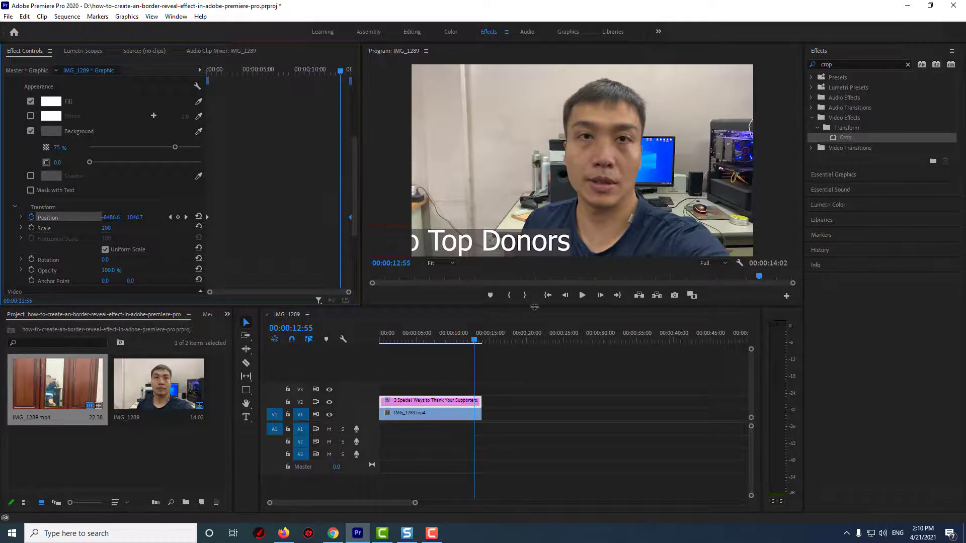
- Replay the sequence from the start to watch the retimed title scroll left
{"action": "left_click", "coordinate": [583, 295]}
{"action": "left_click", "coordinate": [265, 350]}
{"action": "key", "text": "Home"}
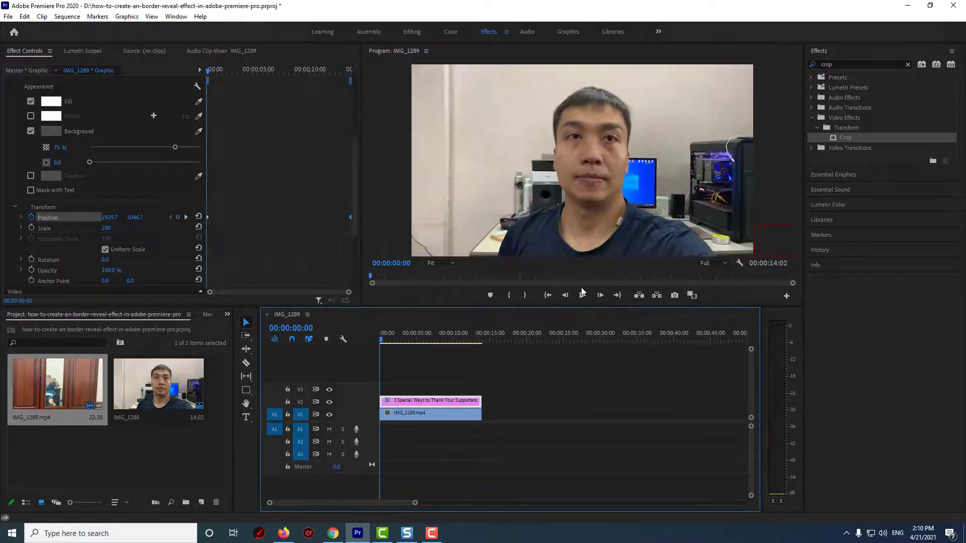
{"action": "left_click", "coordinate": [582, 295]}
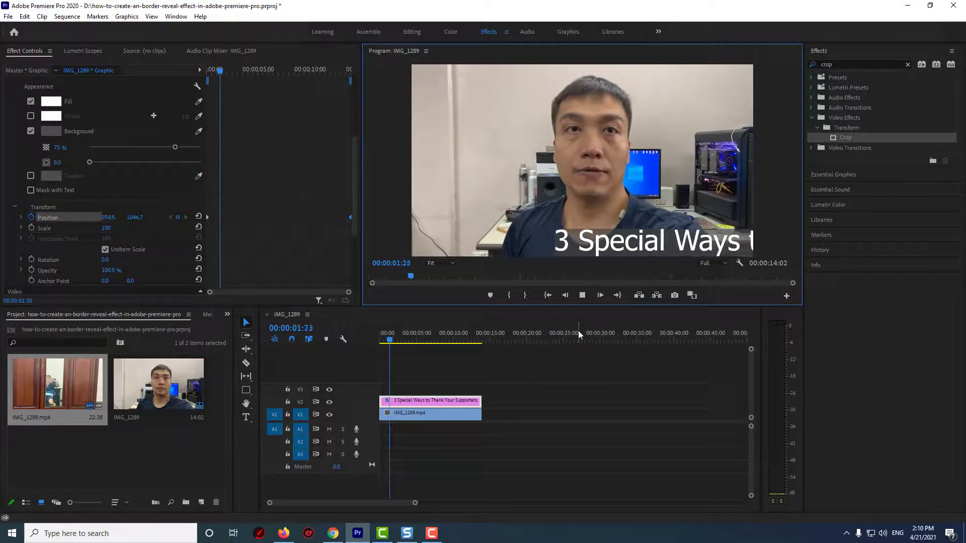